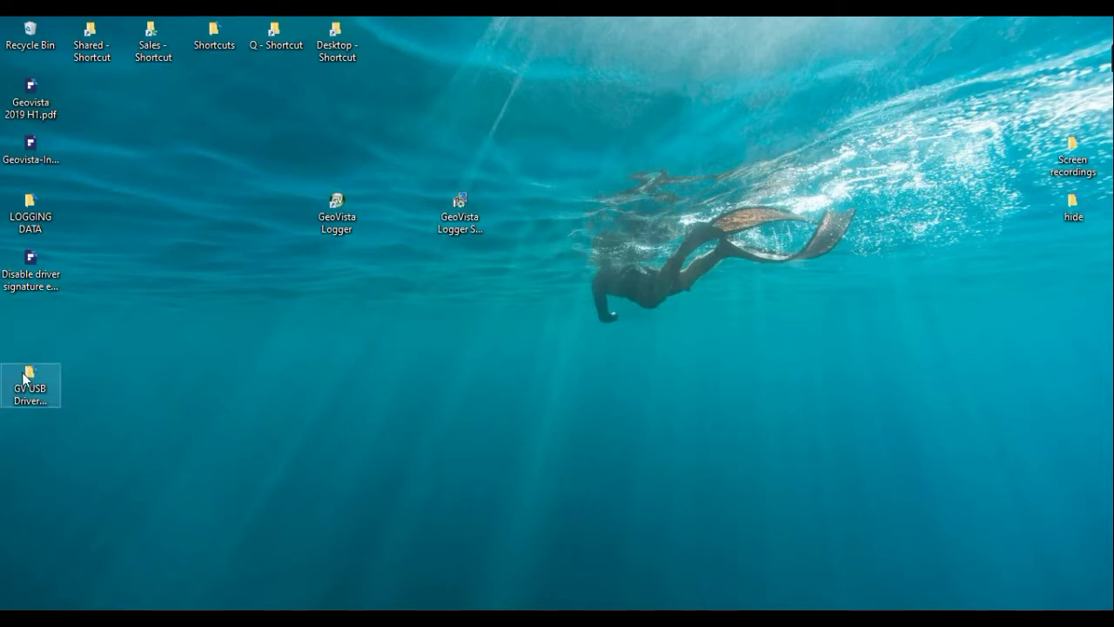
- Move the GV USB Driver folder icon from the left column to just below the GeoVista Logger shortcut
left_click_drag(25, 377, 341, 283)
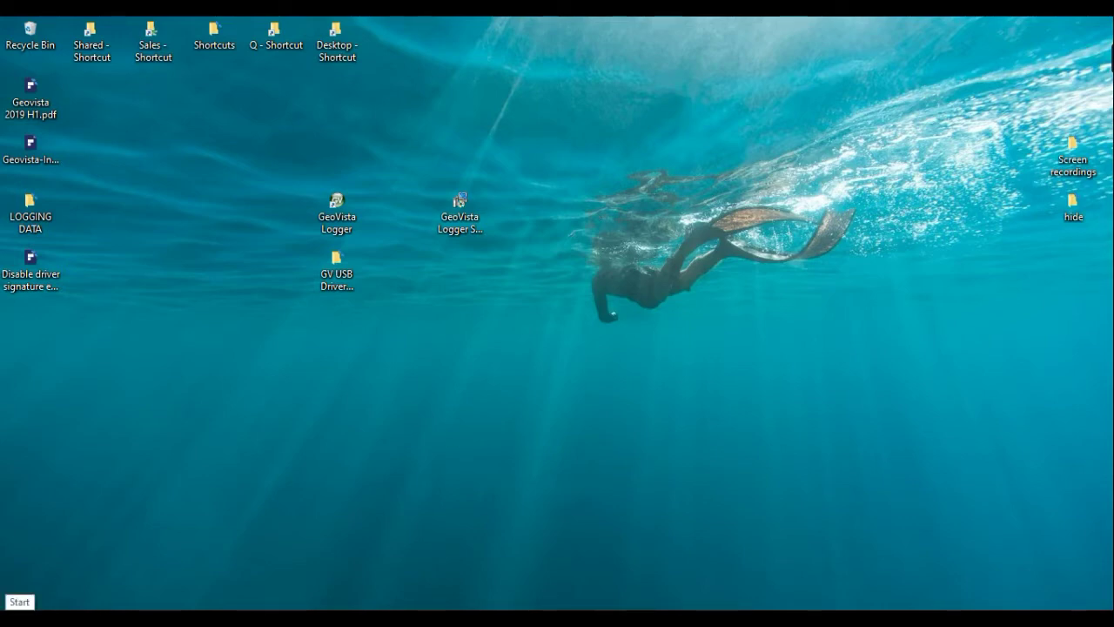
- Launch Device Manager by searching 'device' from the Start menu
left_click(17, 618)
type("device")
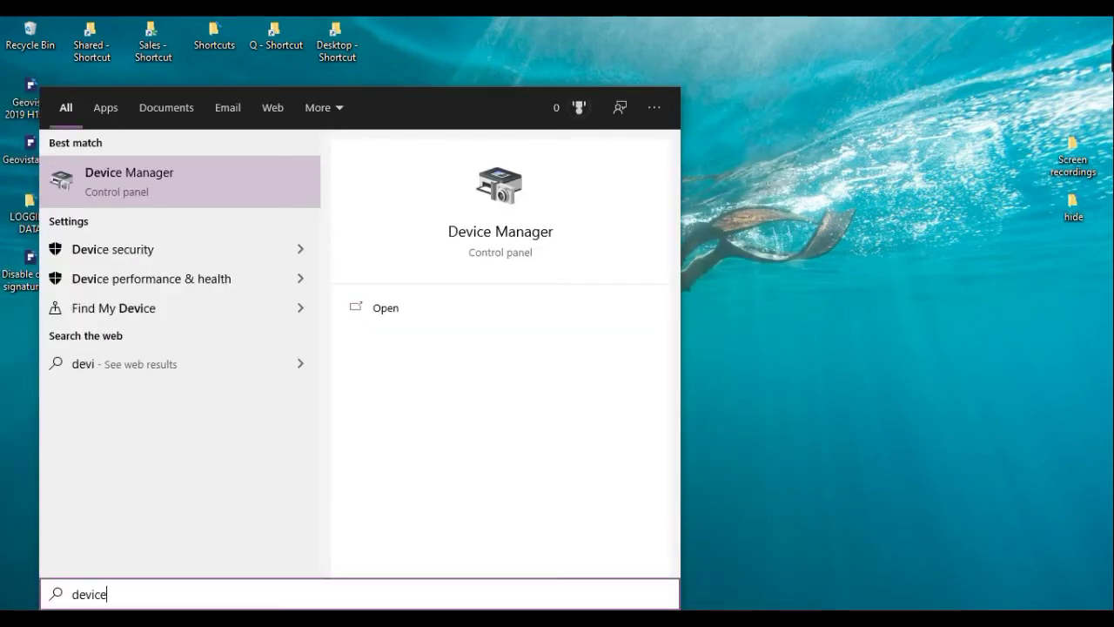
left_click(171, 183)
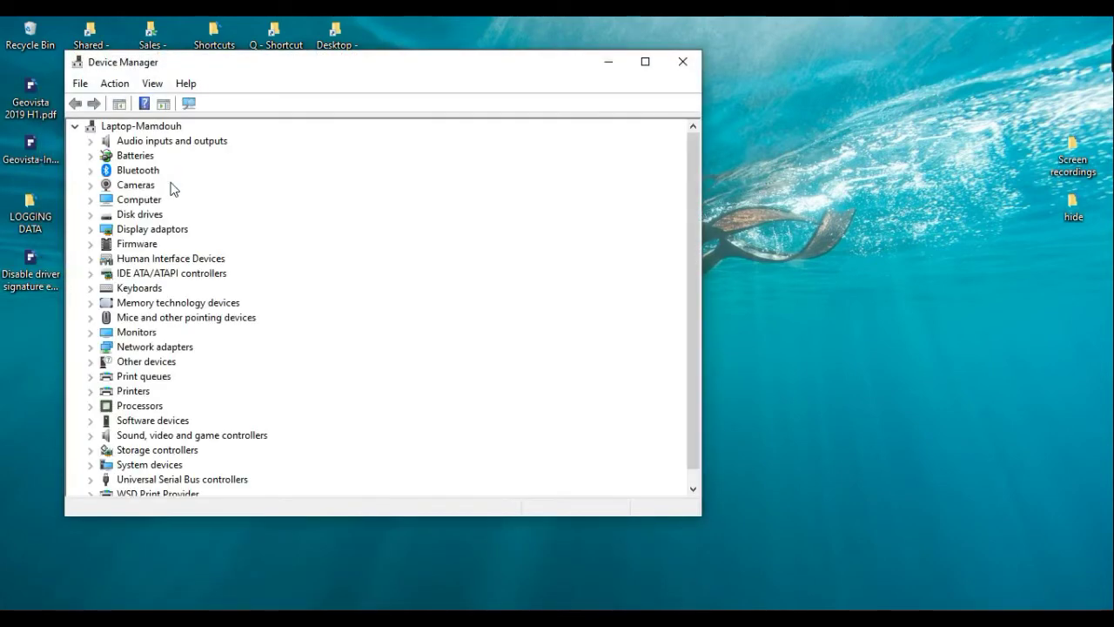
- Reposition the Device Manager window and expand Universal Serial Bus controllers
left_click_drag(226, 66, 355, 91)
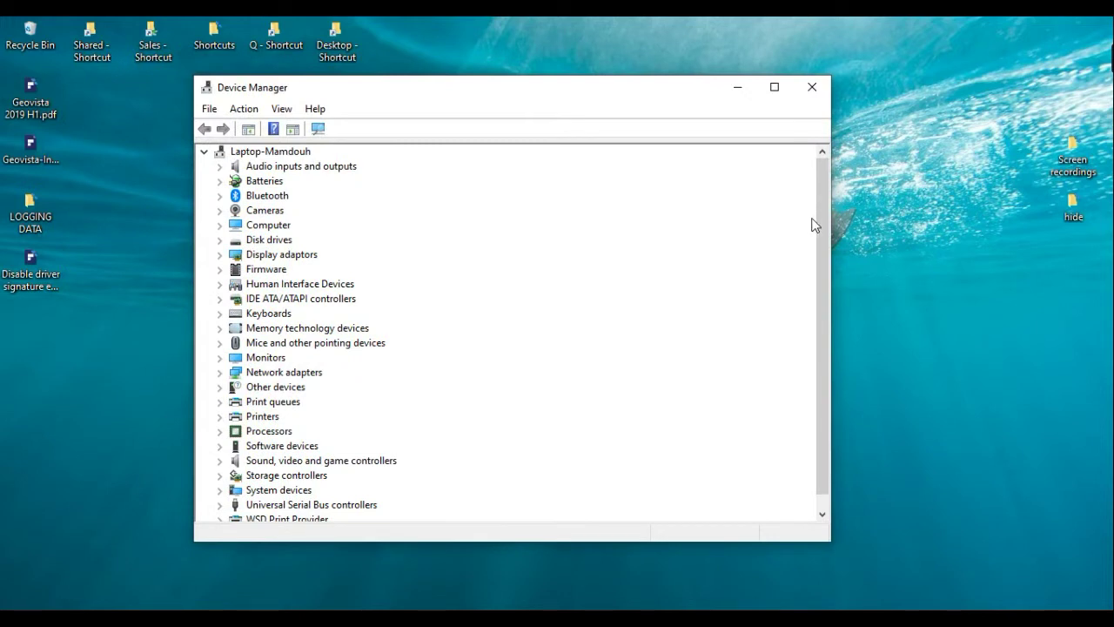
left_click_drag(820, 219, 822, 280)
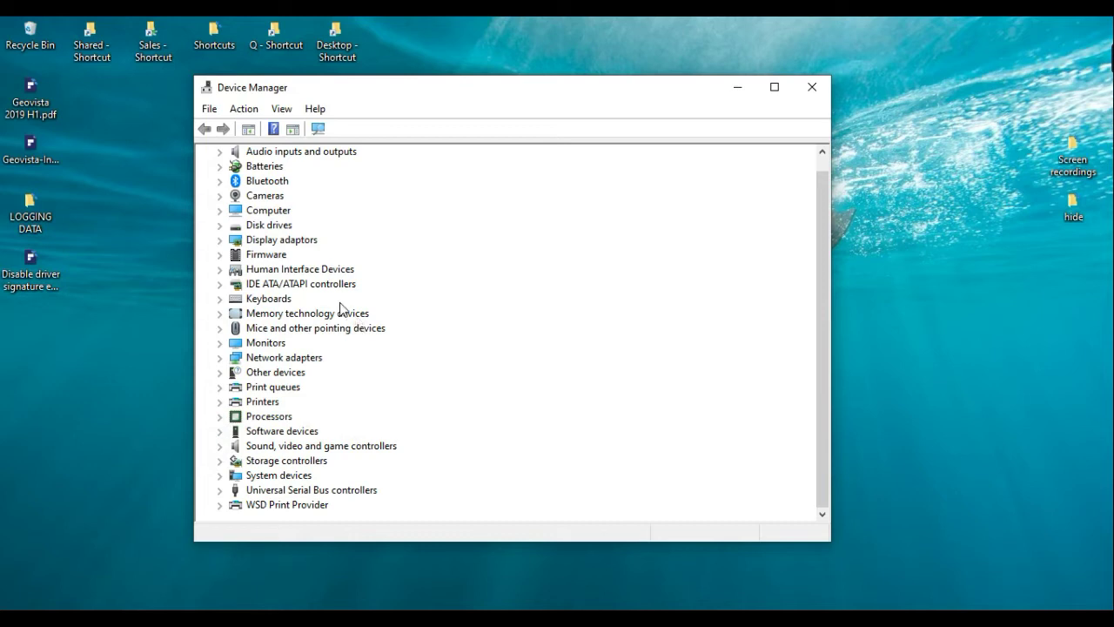
left_click(219, 490)
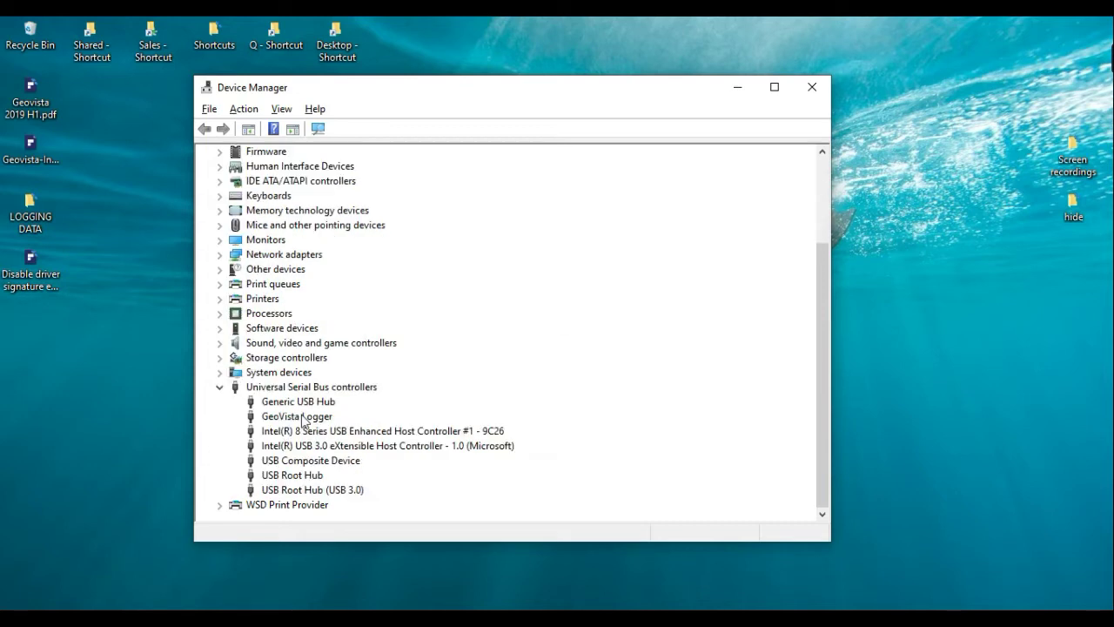
- Open the Update driver wizard for the GeoVista Logger device
left_click(298, 418)
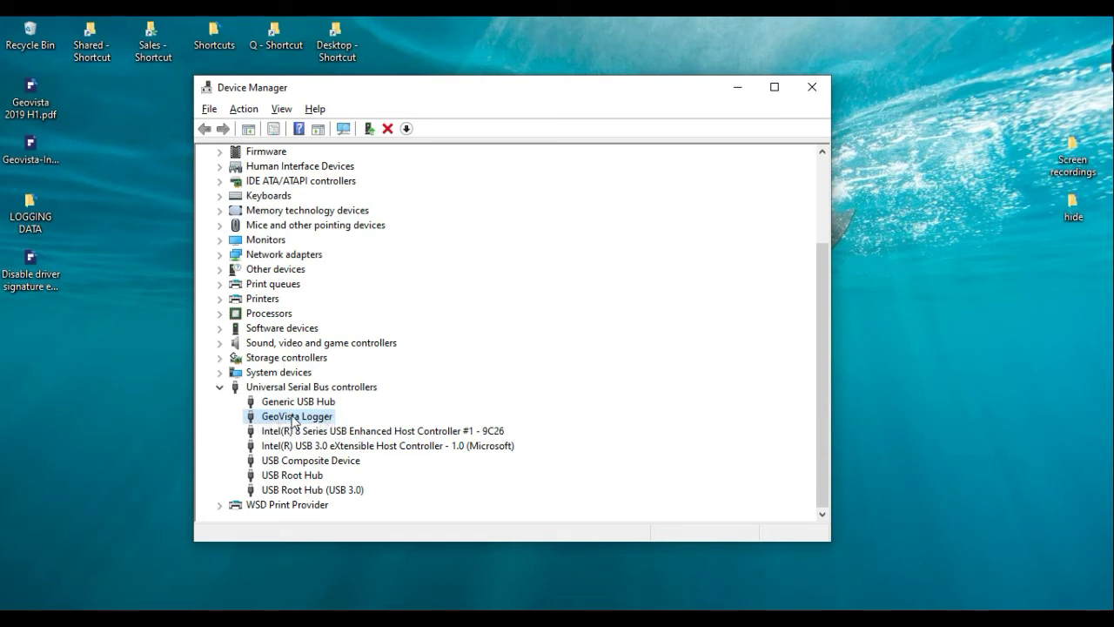
right_click(294, 421)
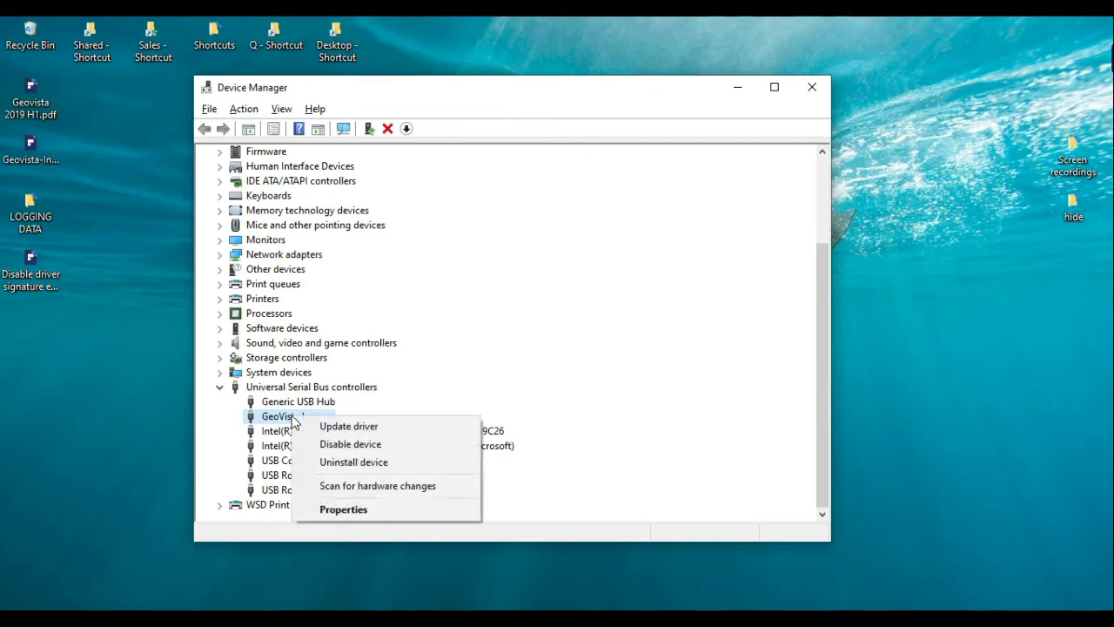
left_click(315, 427)
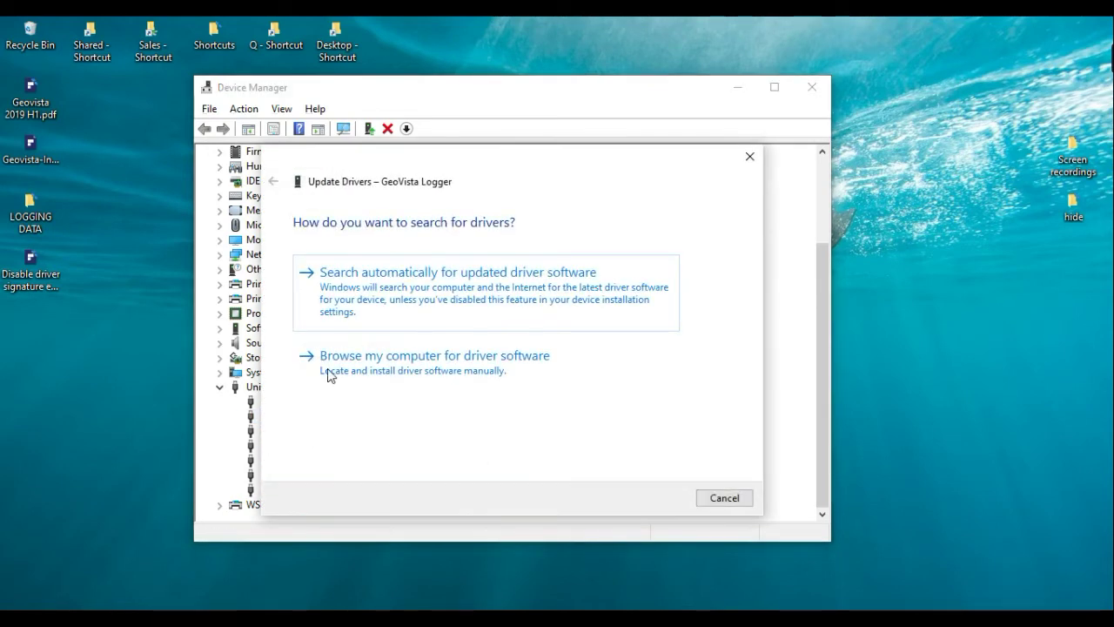
- Browse the computer for drivers, using the desktop folder 'GV USB Drivers 2.12.28 - Signed'
left_click(430, 363)
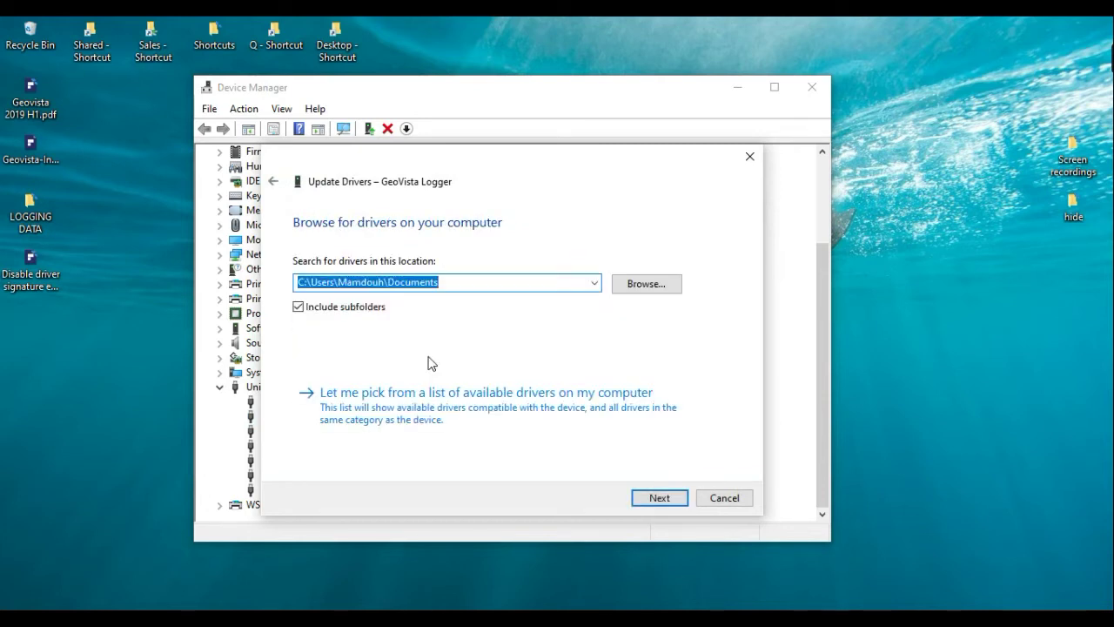
left_click(649, 287)
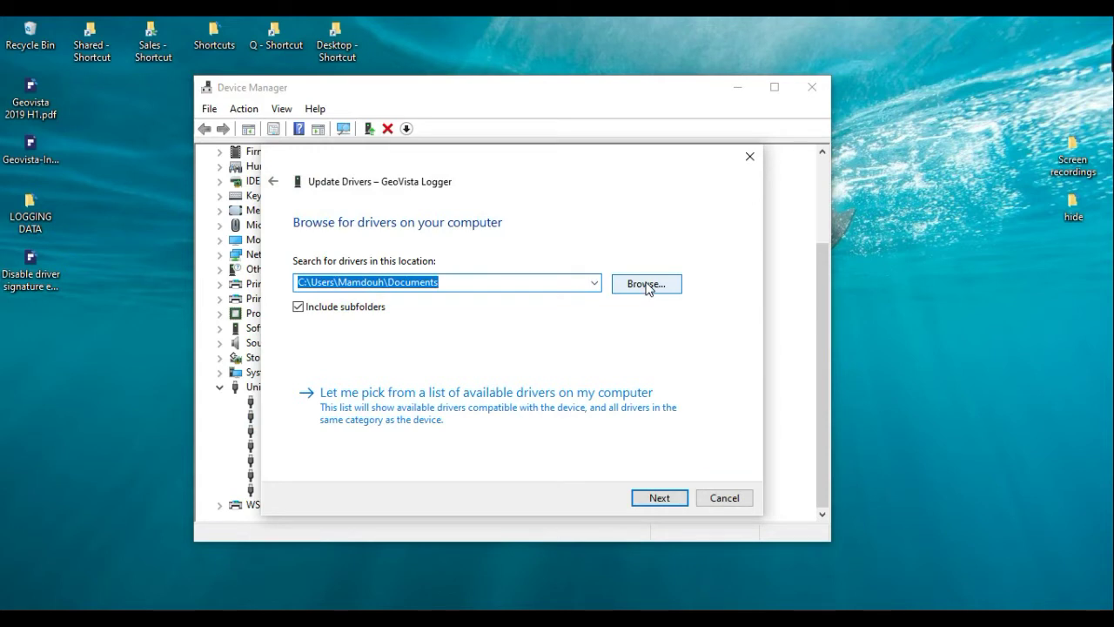
left_click(649, 287)
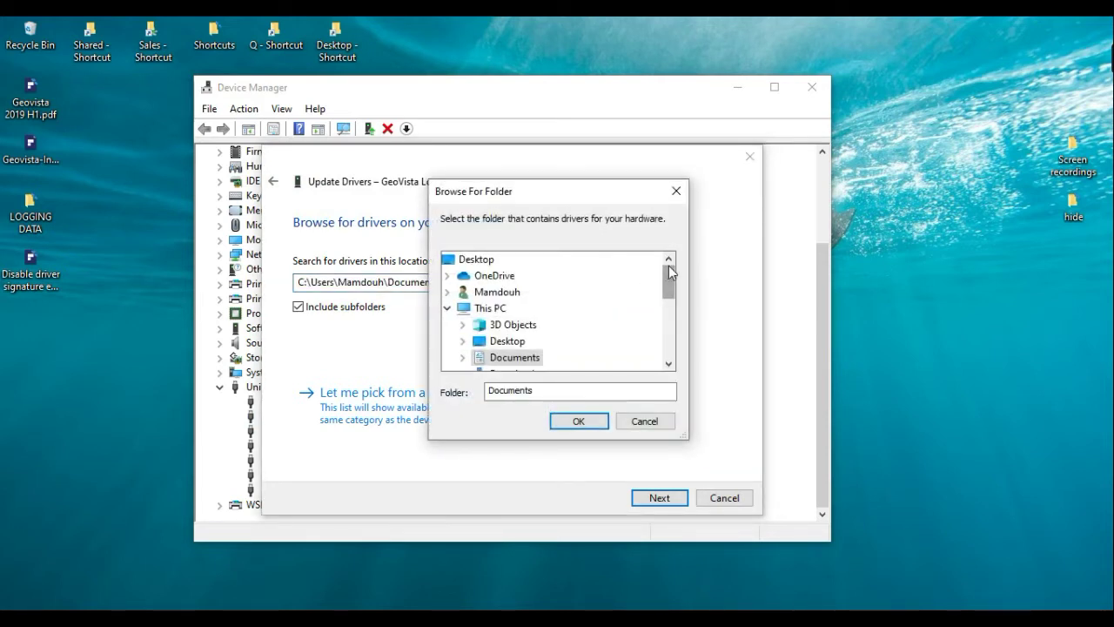
left_click_drag(668, 271, 666, 329)
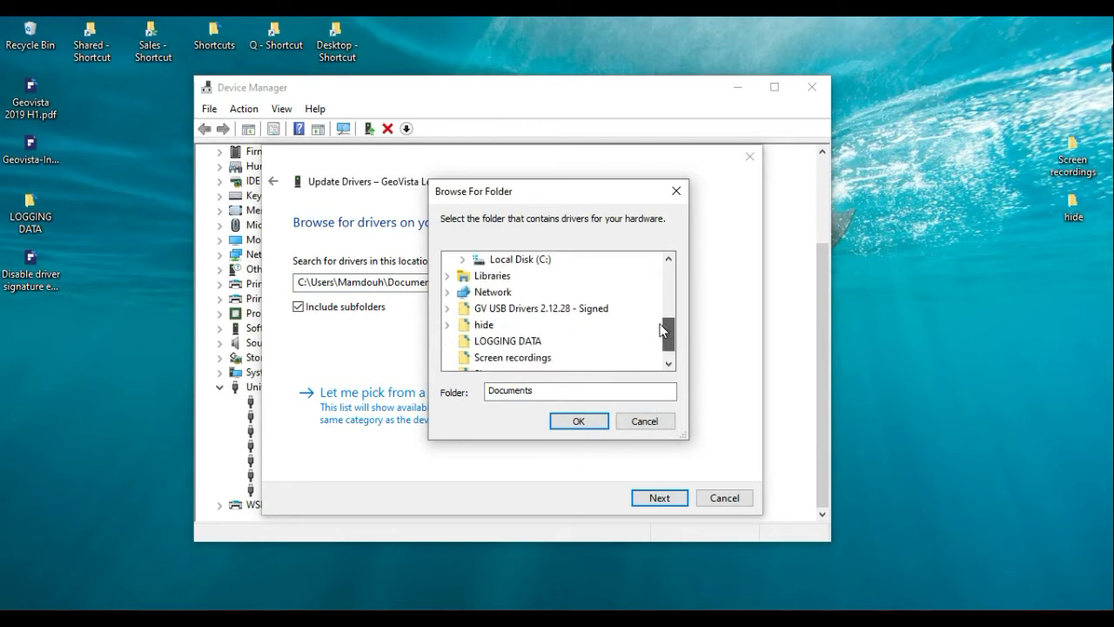
double_click(513, 310)
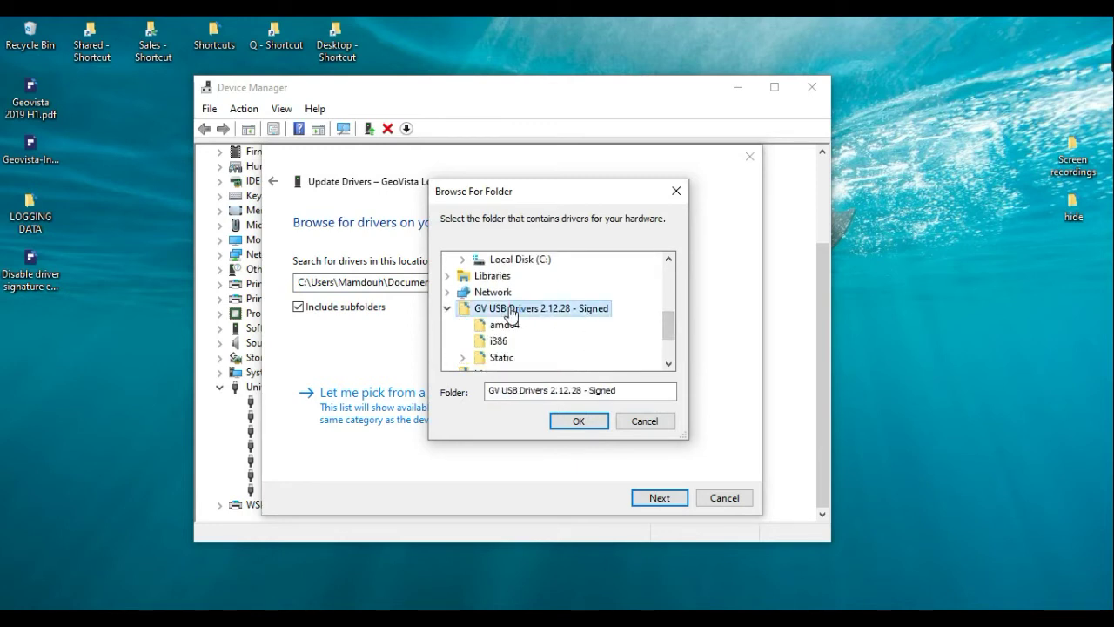
left_click(582, 418)
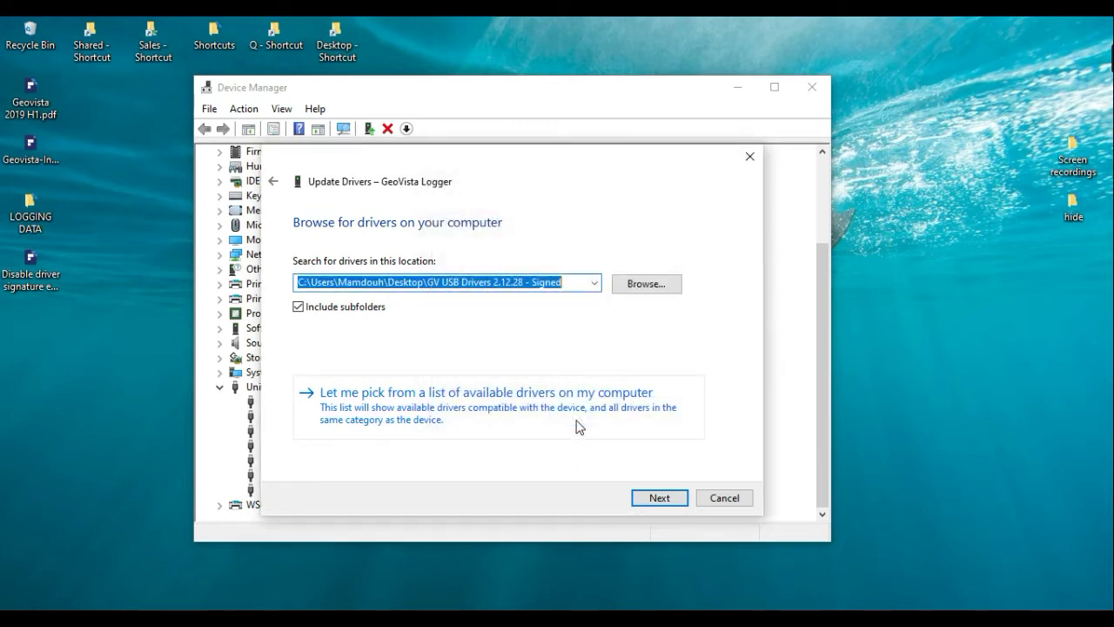
- Run the driver search, which reports the best GeoVista Logger driver is already installed
left_click(659, 498)
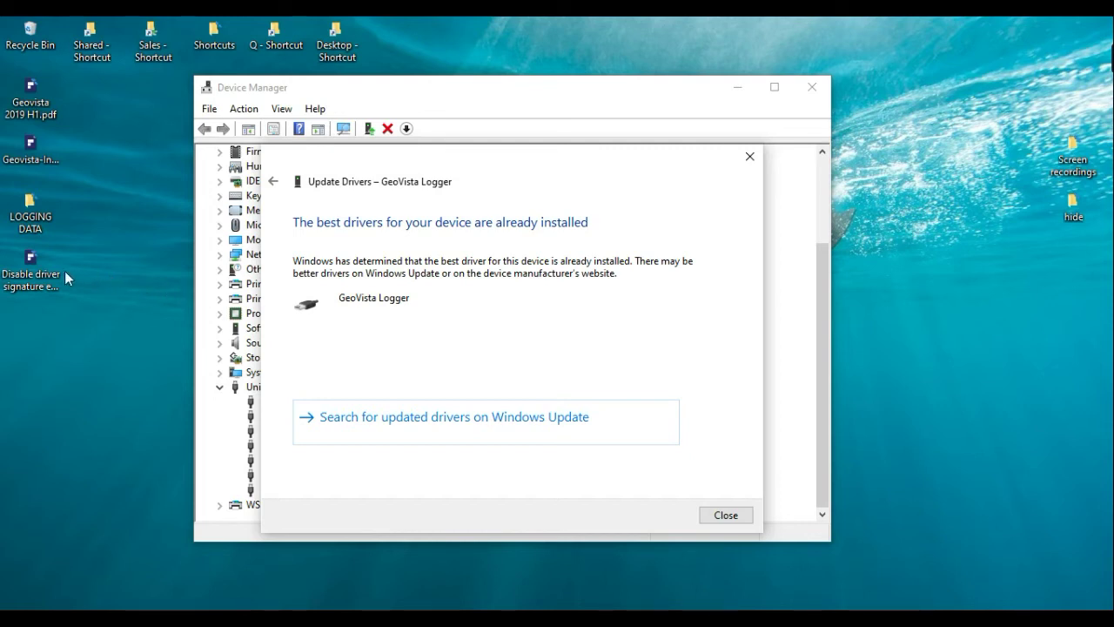
- Open the Disable driver signature enforcement PDF from the desktop
left_click(42, 268)
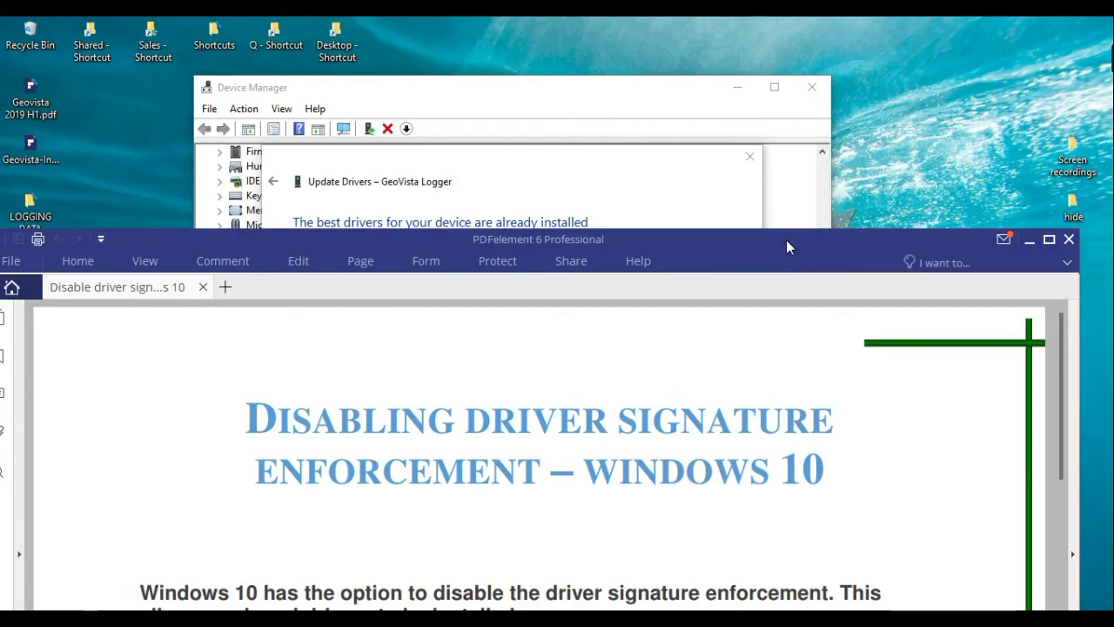
- Maximize and read through the driver signature enforcement guide to its last step, then minimize it
double_click(787, 241)
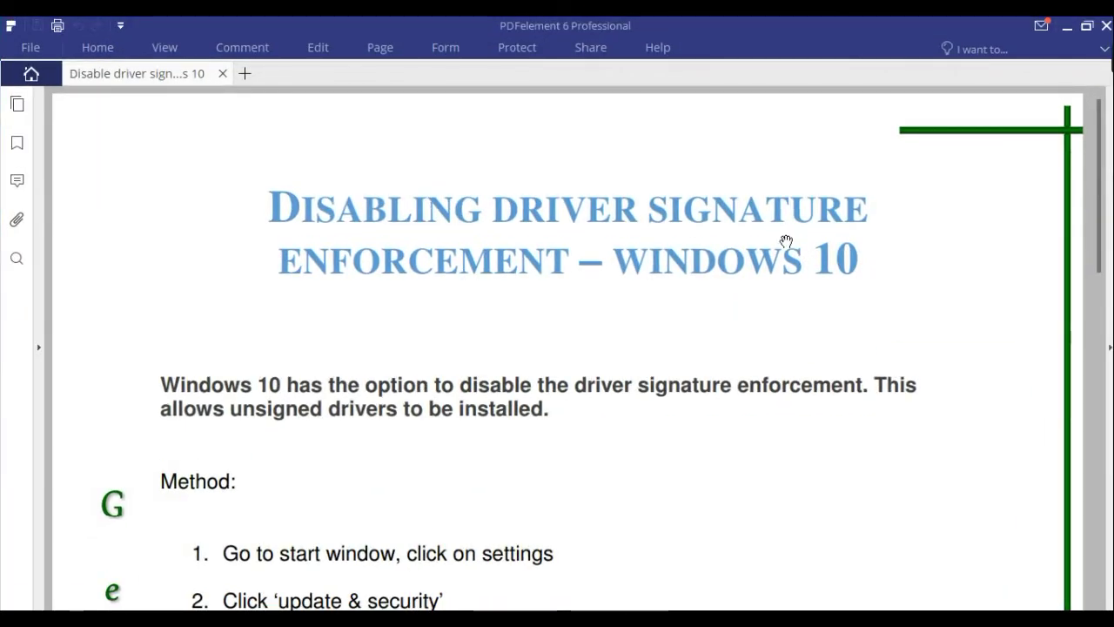
scroll(787, 241, "down", 1)
scroll(787, 241, "down", 1)
scroll(787, 241, "down", 1)
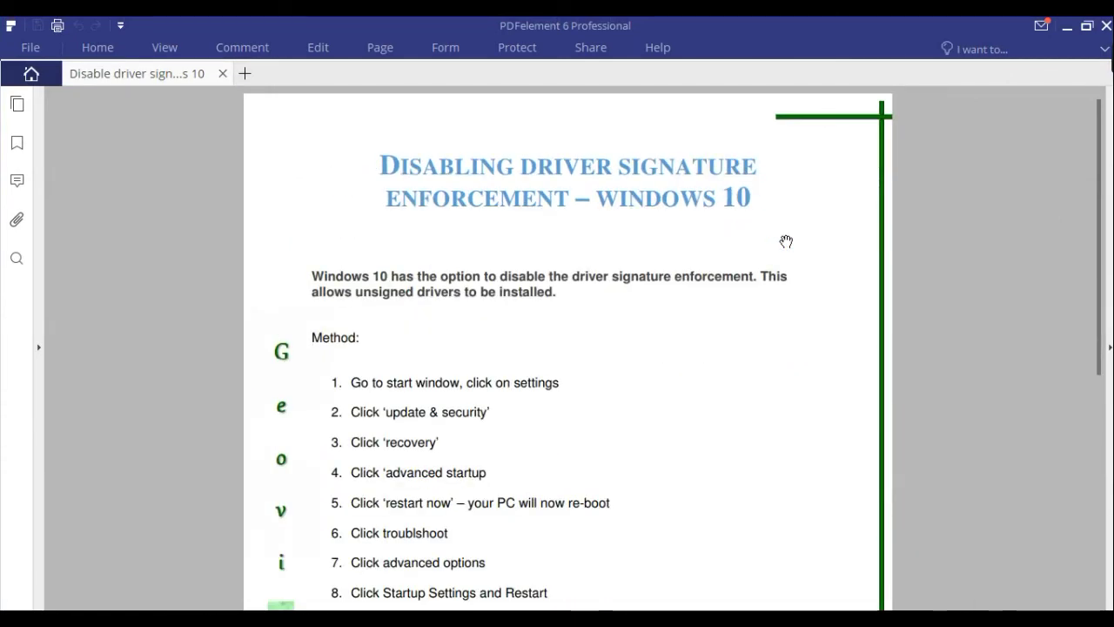
scroll(788, 241, "up", 1)
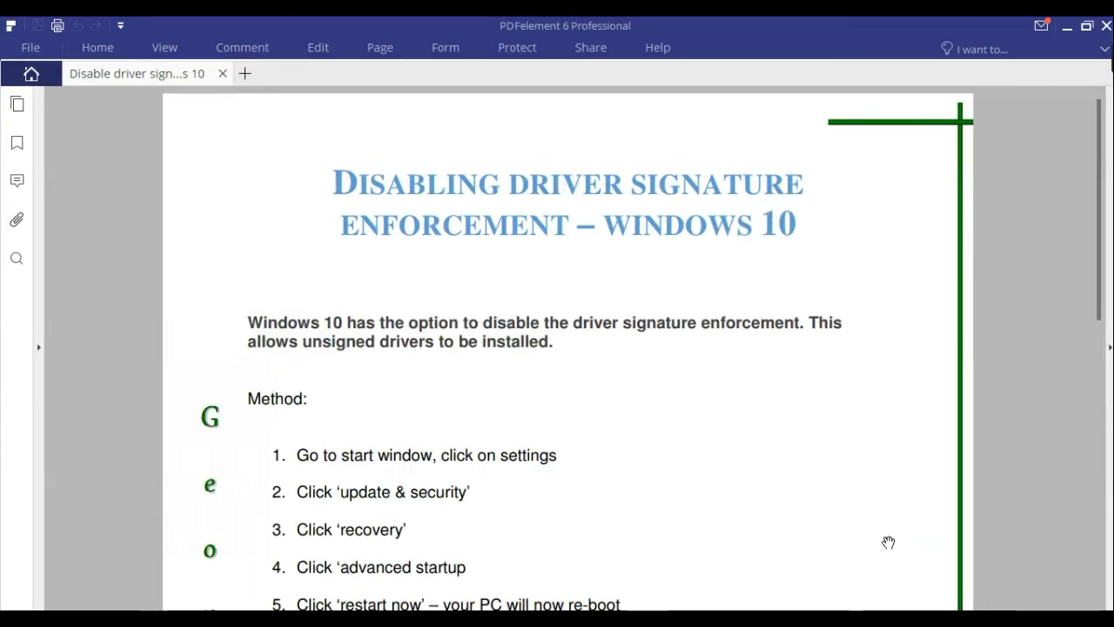
scroll(888, 542, "down", 6)
scroll(888, 541, "up", 1)
scroll(888, 542, "up", 4)
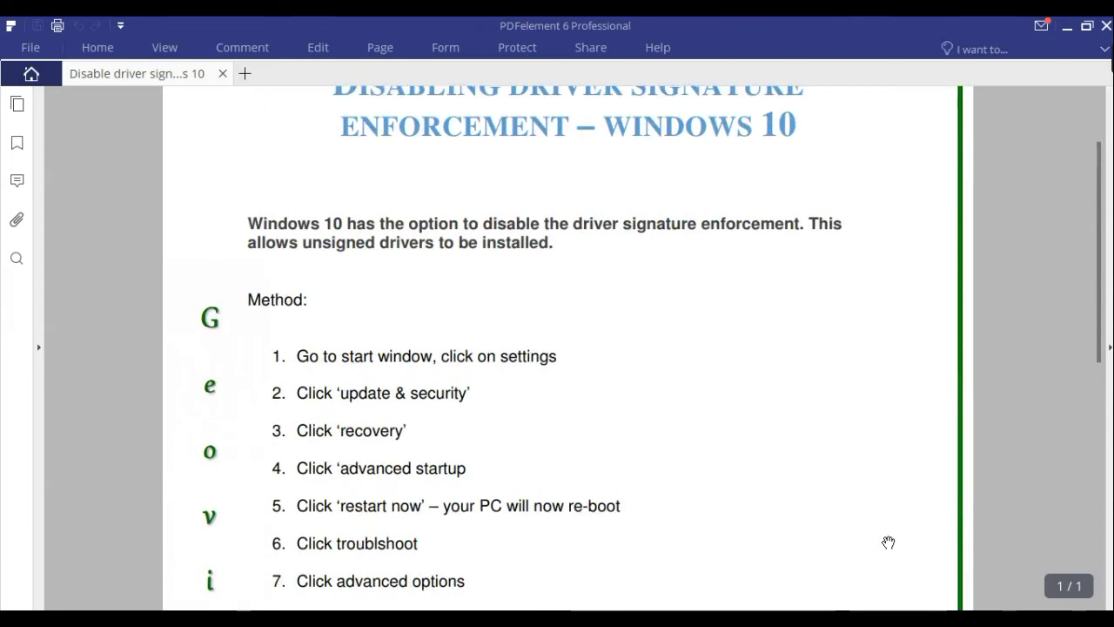
scroll(888, 542, "down", 1)
scroll(888, 542, "down", 2)
scroll(889, 541, "down", 2)
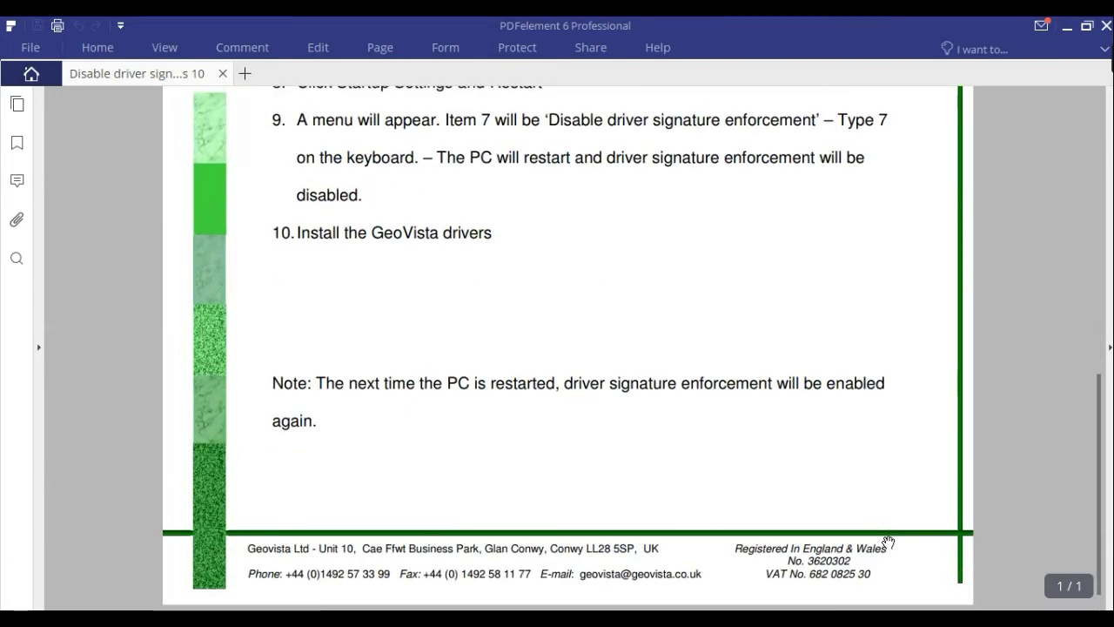
left_click(1069, 31)
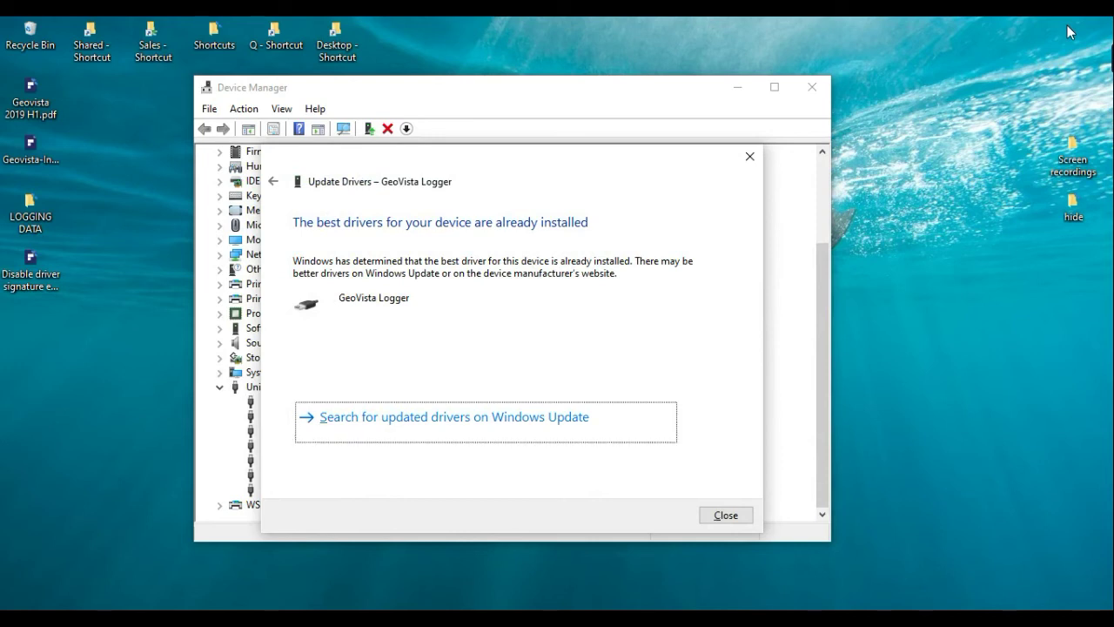
- Close the GeoVista Logger Update Drivers dialog and the Device Manager window
left_click(750, 155)
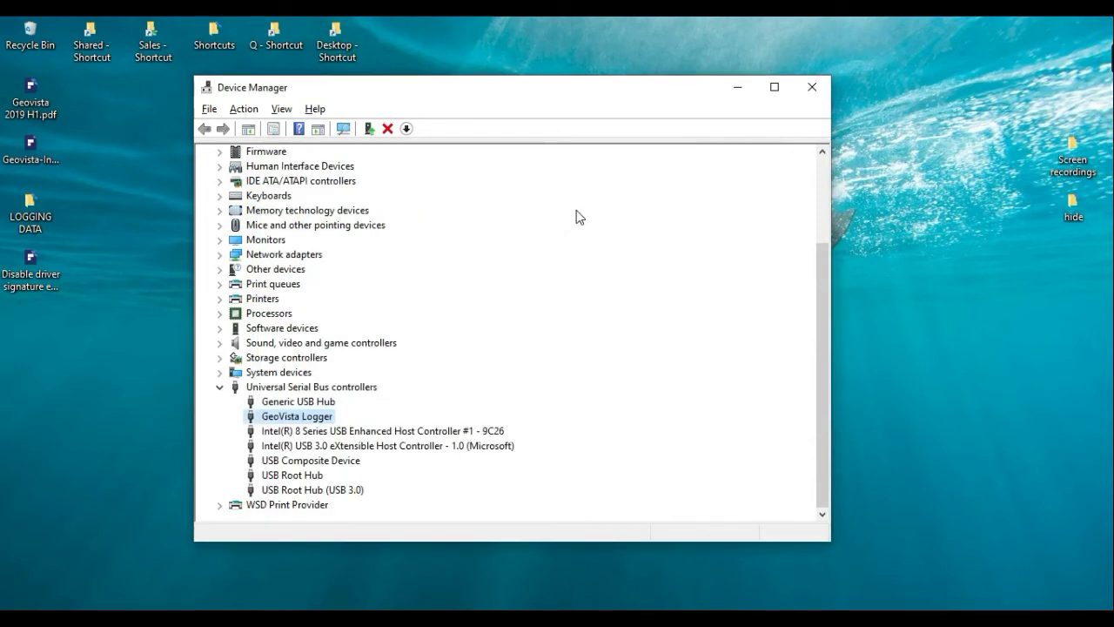
left_click(810, 87)
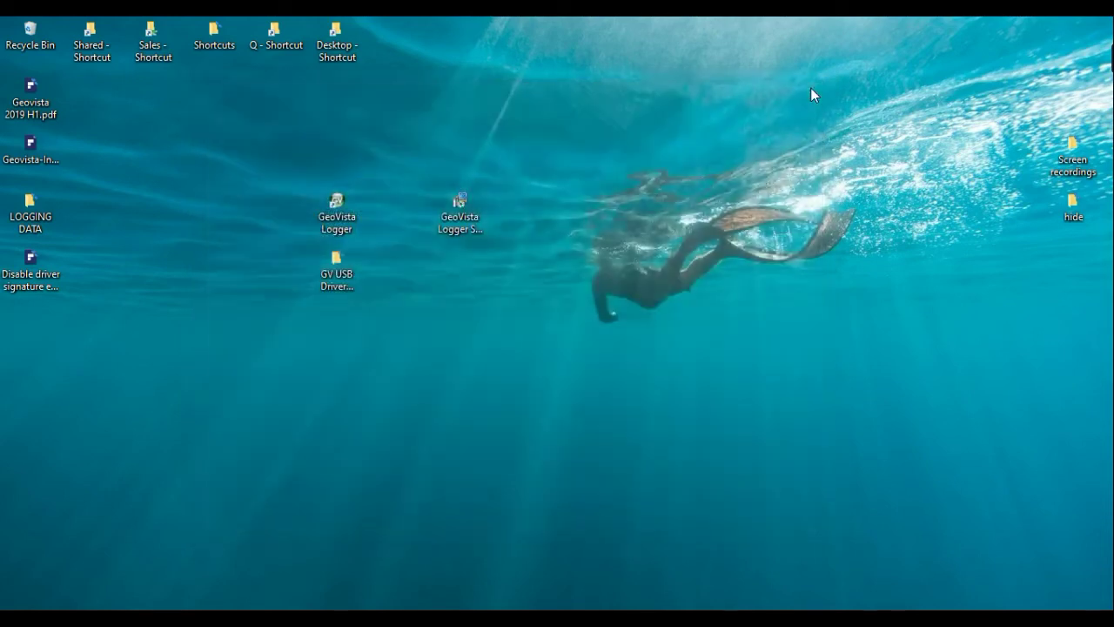
double_click(343, 209)
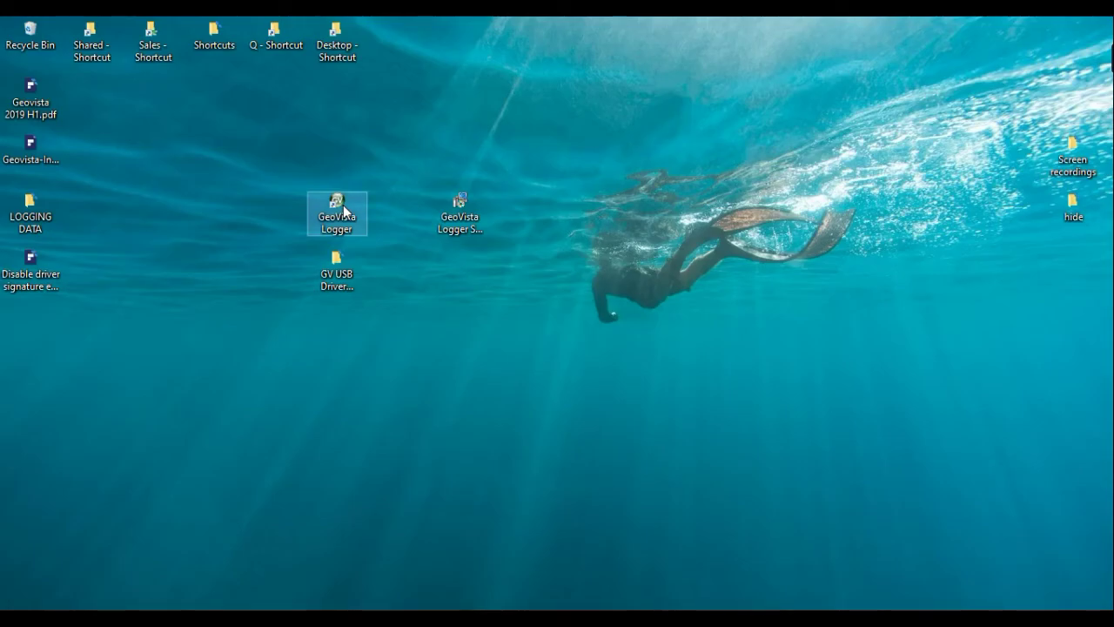